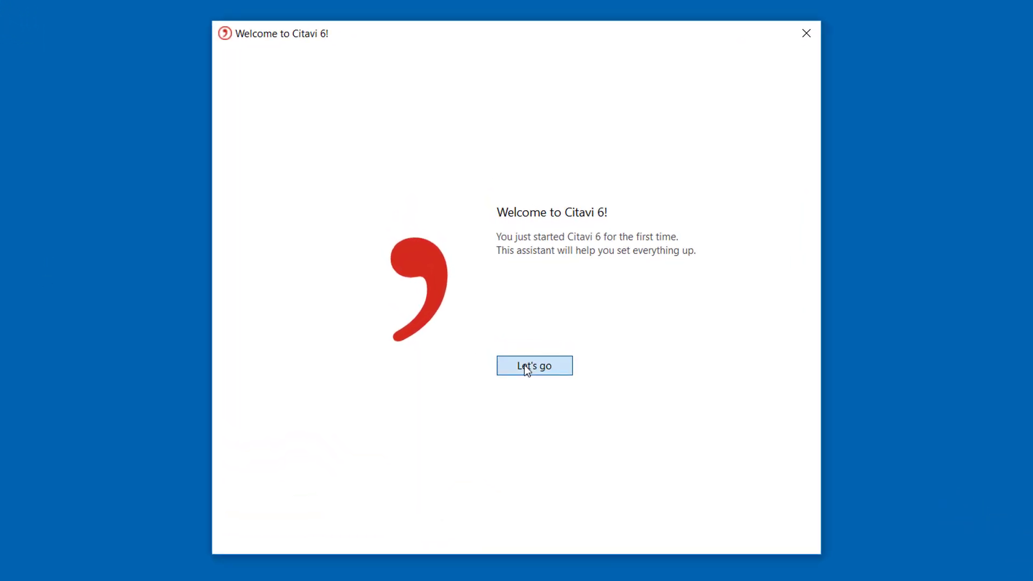
- Start the setup assistant and choose to create a Citavi account online, reaching the registration page
left_click(534, 361)
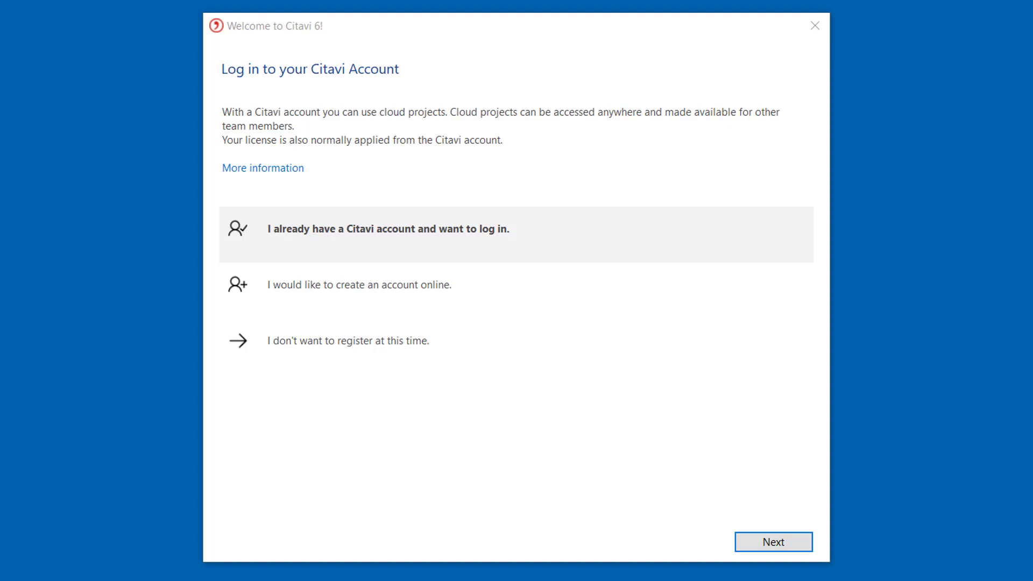
left_click(371, 293)
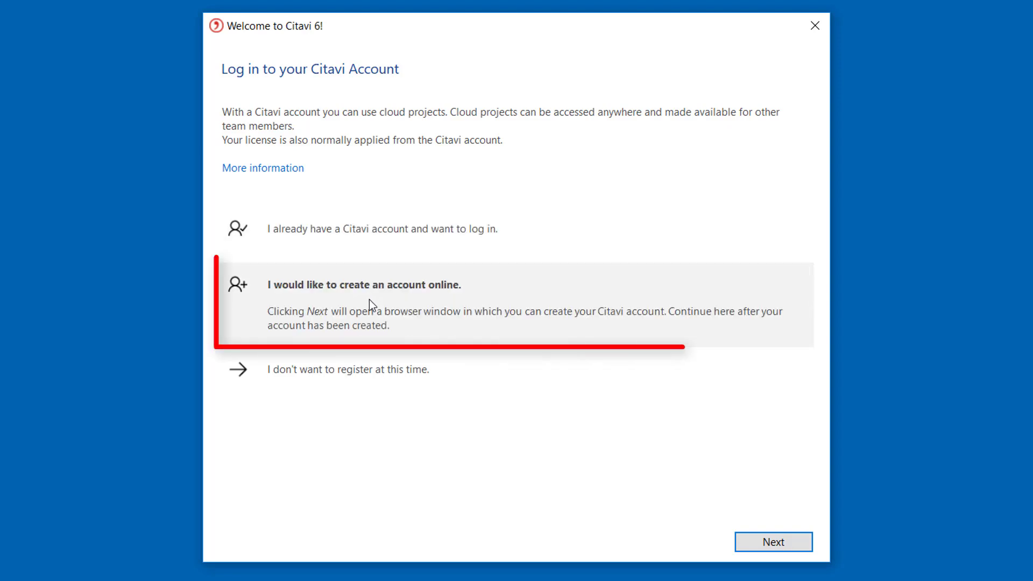
left_click(761, 542)
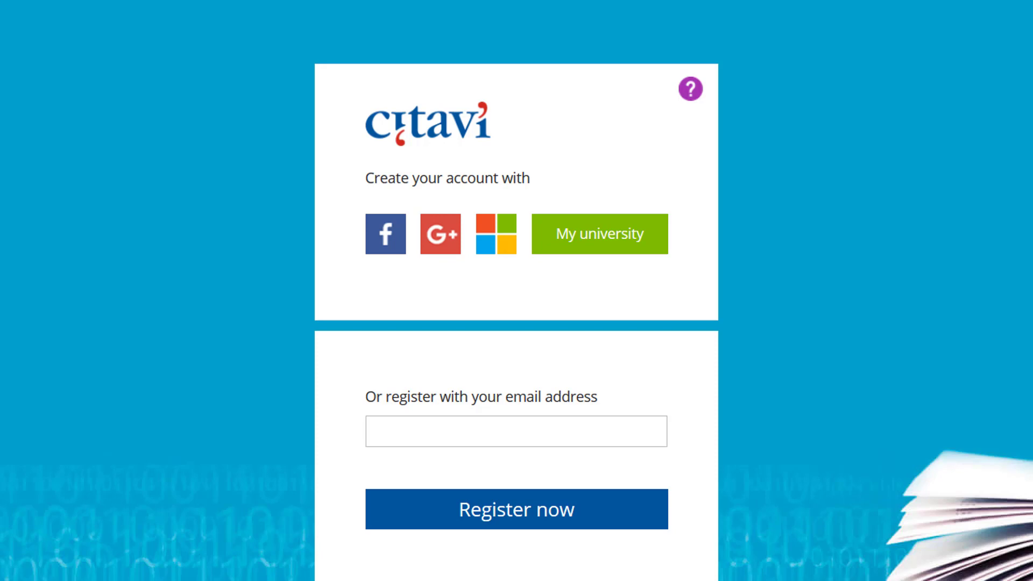
type("jane.doe")
type("@")
type("abc-university.edu")
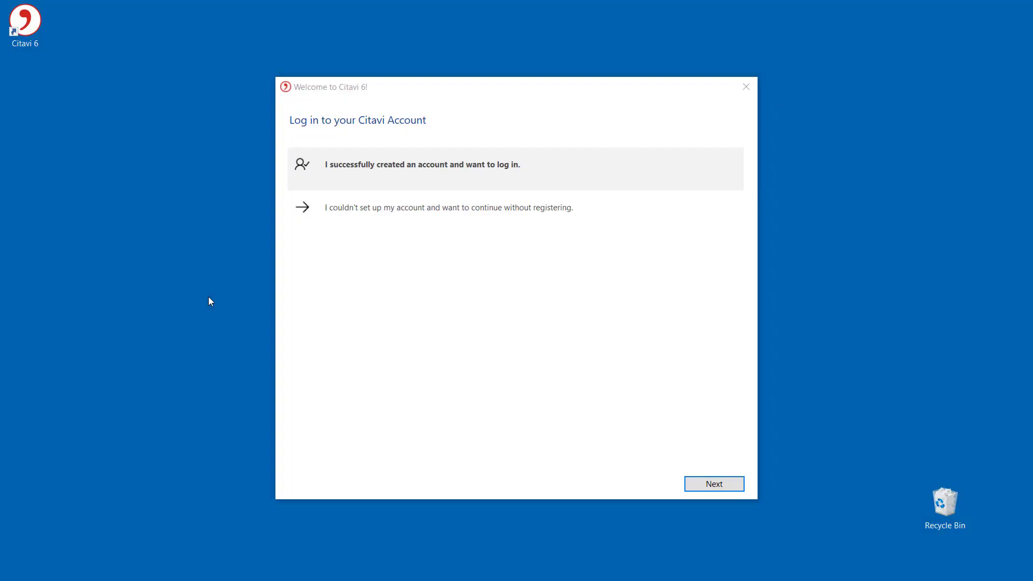
type("jane.doe@abc-university.edu")
- Log in with the new account's email and password and stay remembered on this computer
key("Tab")
left_click(590, 302)
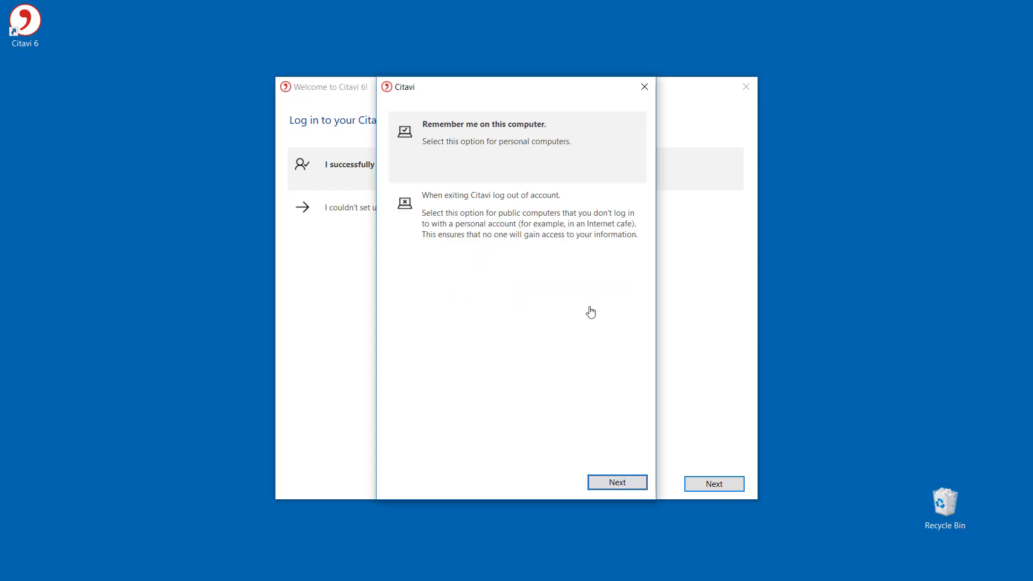
left_click(617, 482)
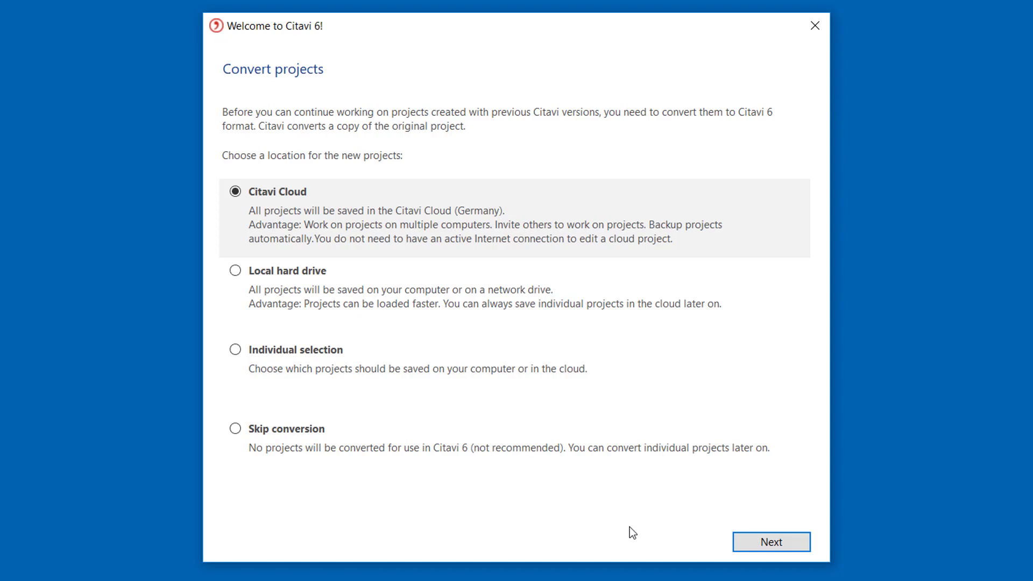
- Skip converting older projects, keep activity logs unsent, and finish setup
left_click(273, 433)
key("Return")
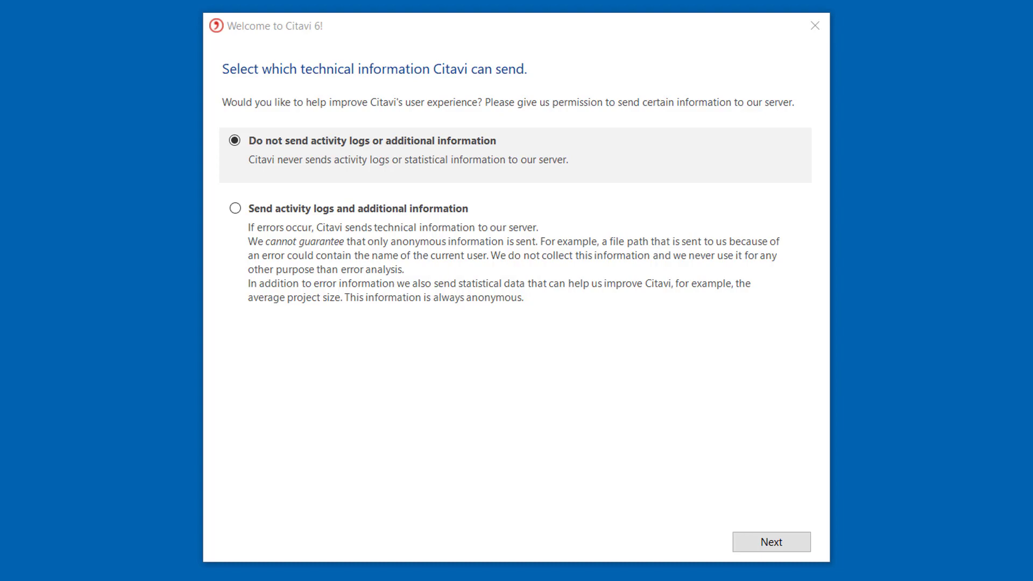
left_click(795, 546)
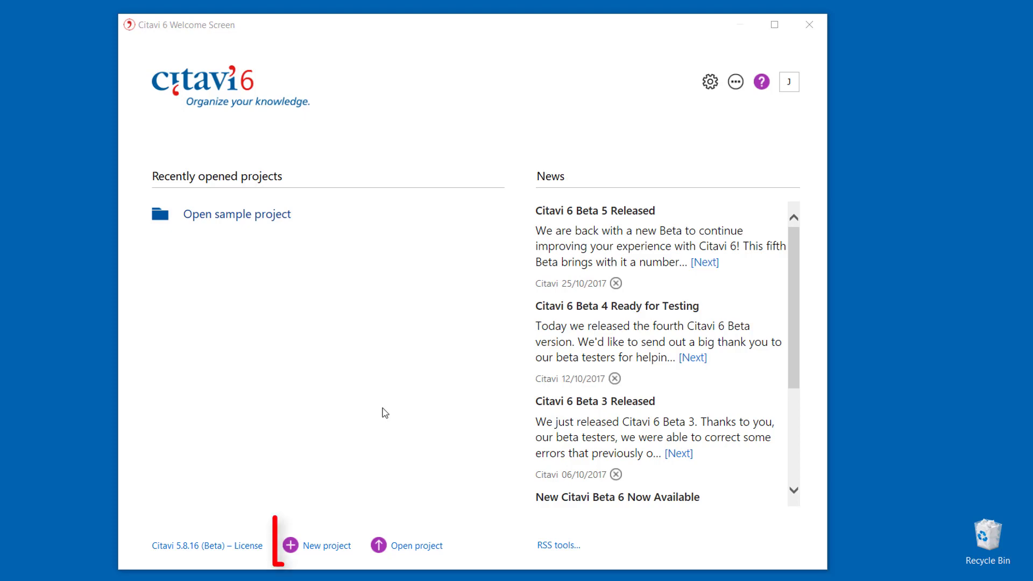
- Create a new cloud project named 'The Webcomics Phenomenon'
left_click(324, 549)
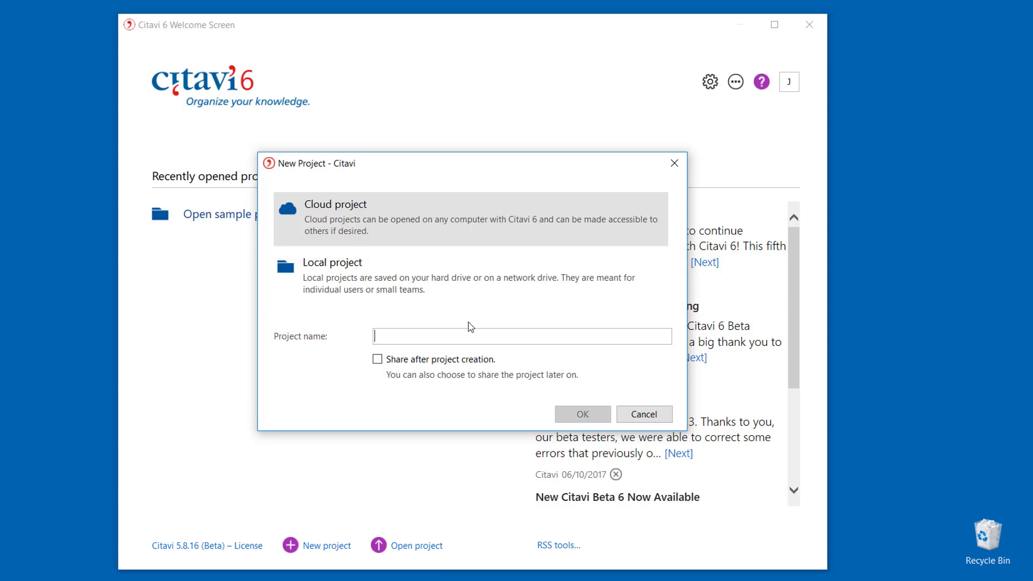
type("The Webcomics Phenomenon")
left_click(582, 414)
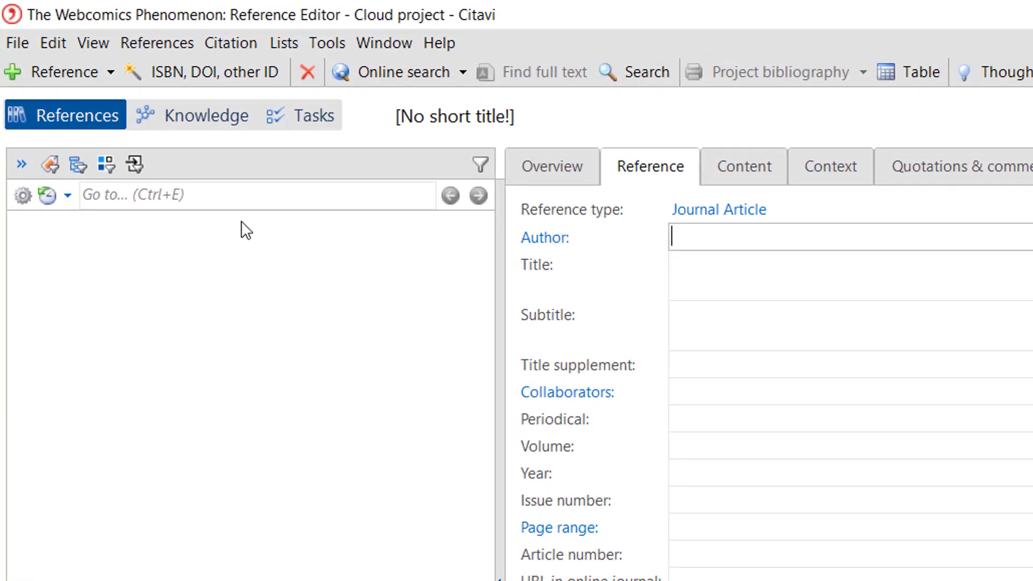
- Switch the loaded project to its Knowledge Organizer
left_click(230, 123)
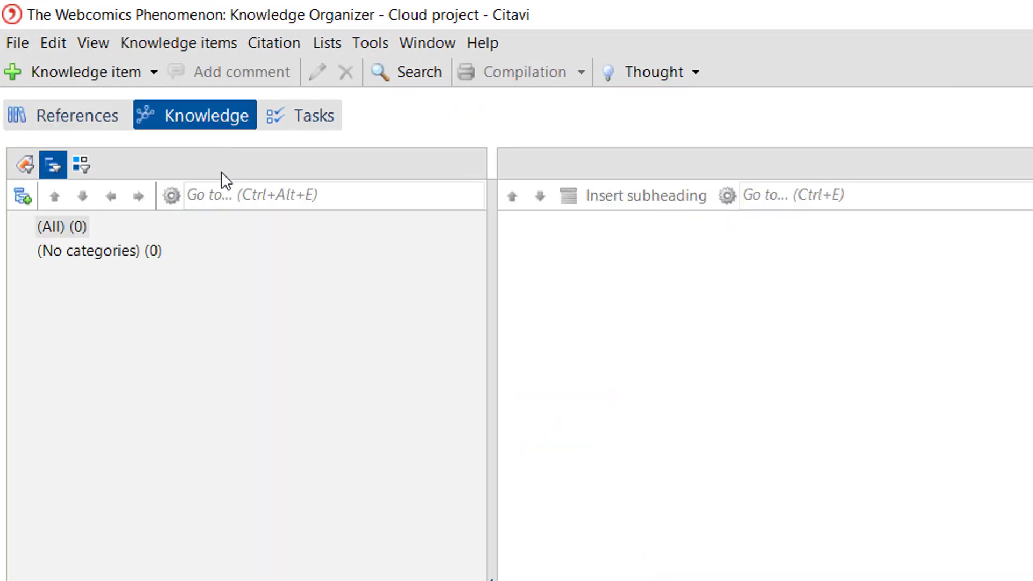
- Add five categories: Introduction, History of print comics, Beginnings of Internet comics, Types of webcomics, Conclusion
left_click(23, 196)
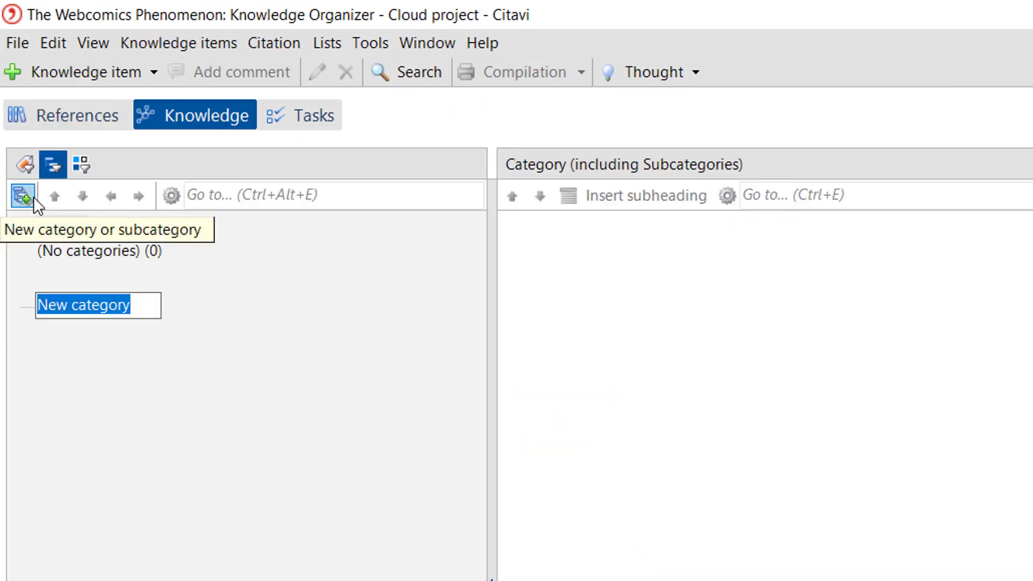
type("Intr")
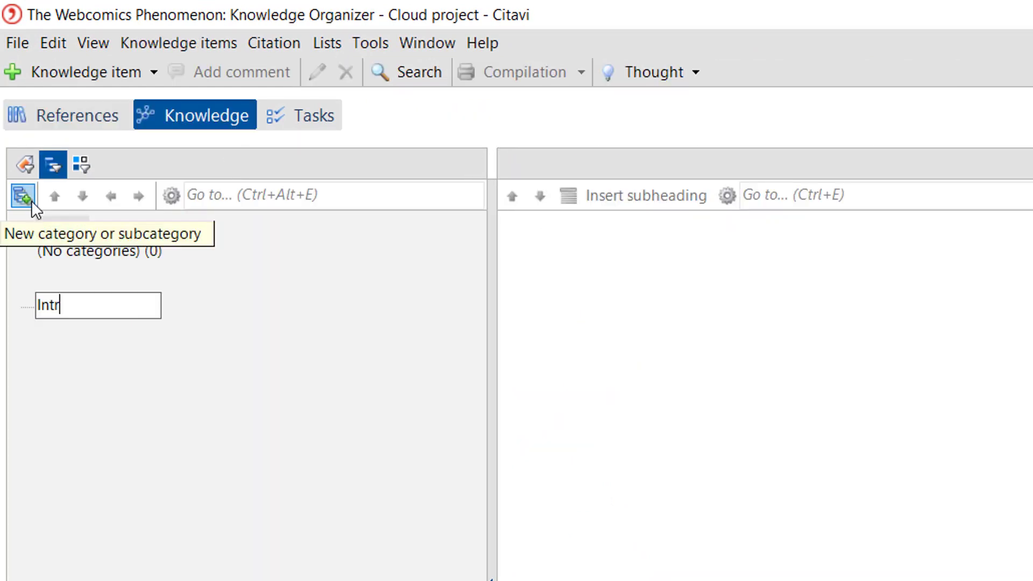
type("oduction")
left_click(32, 200)
type("History of print comics")
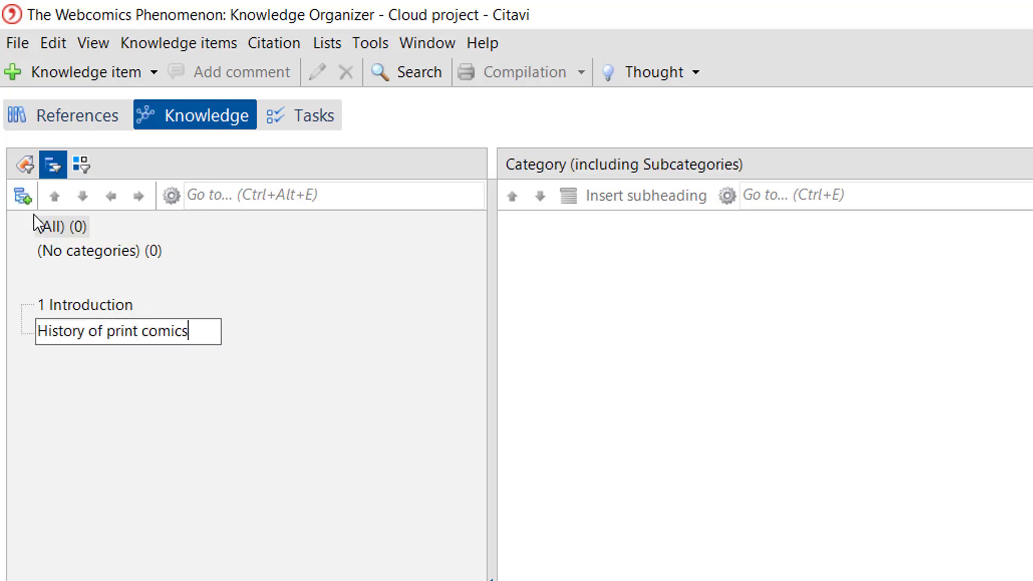
key("Return")
type("Beginnings of Internet comics")
key("Return")
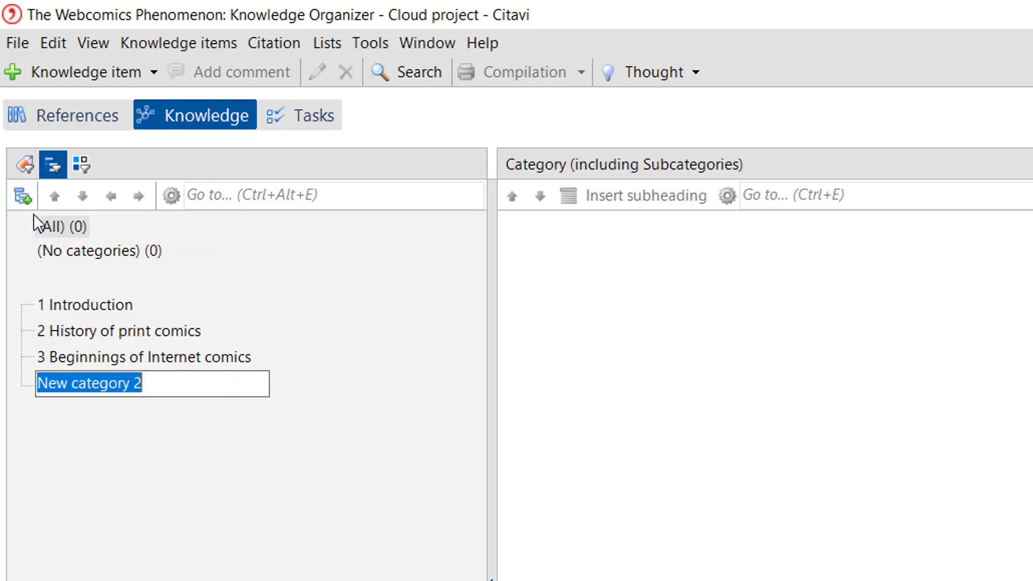
type("Types of webcomics")
key("Return")
type("Conclusion")
key("Return")
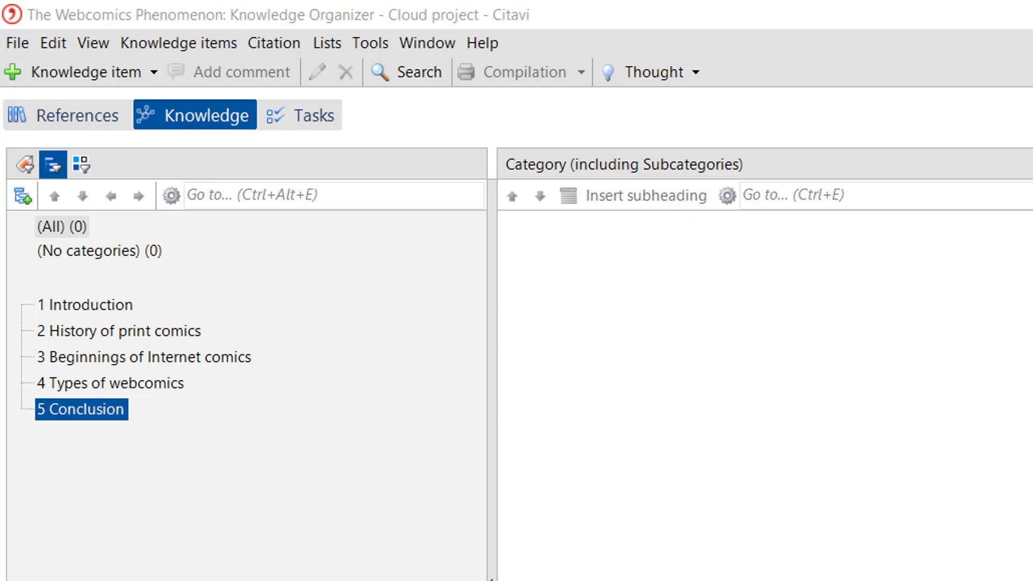
- Add a project task 'Research paper deadline' due 11 May 2018
left_click(319, 116)
left_click(56, 48)
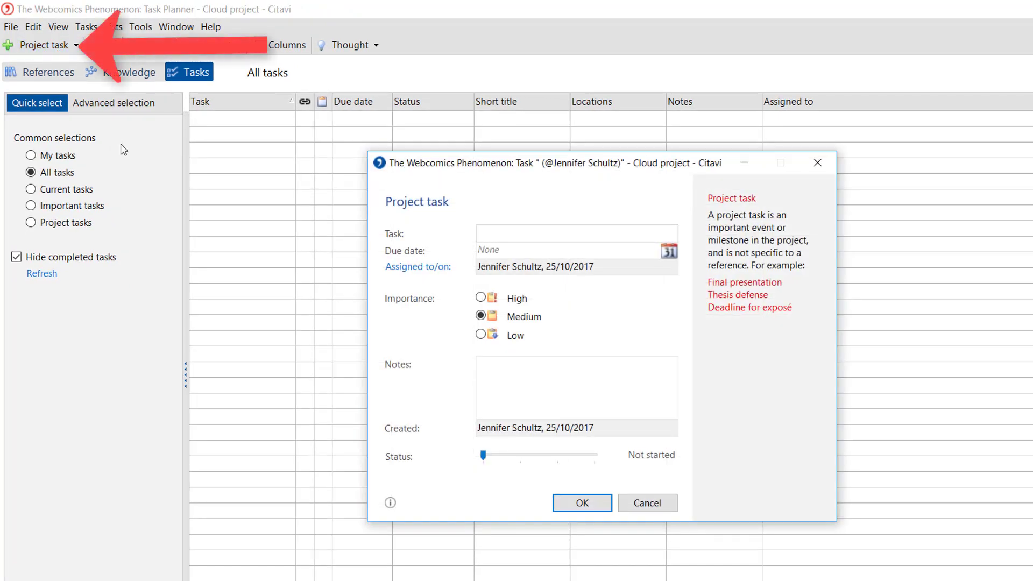
type("Research paper deadline")
left_click(670, 251)
left_click(590, 270)
left_click(558, 315)
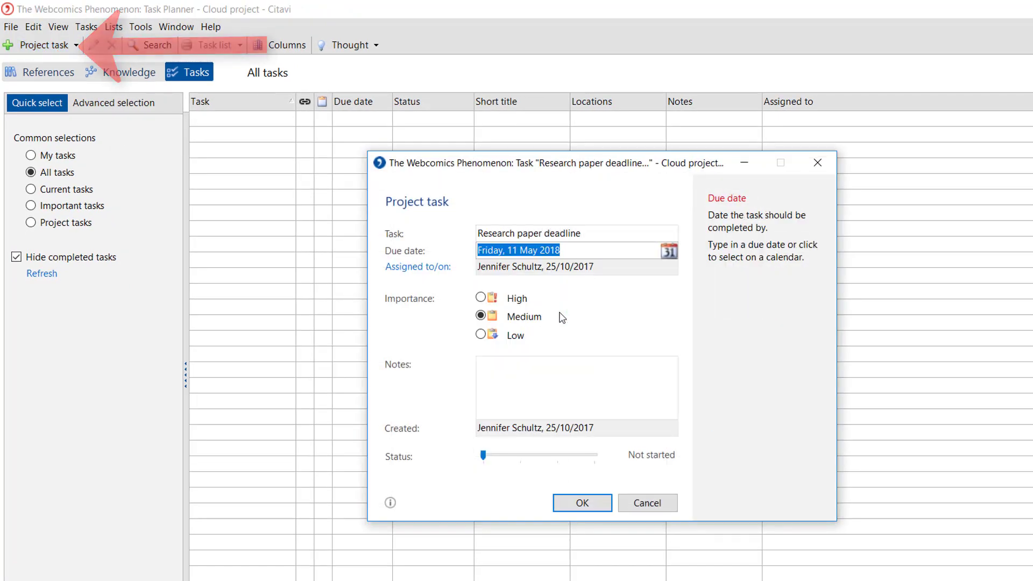
left_click(573, 504)
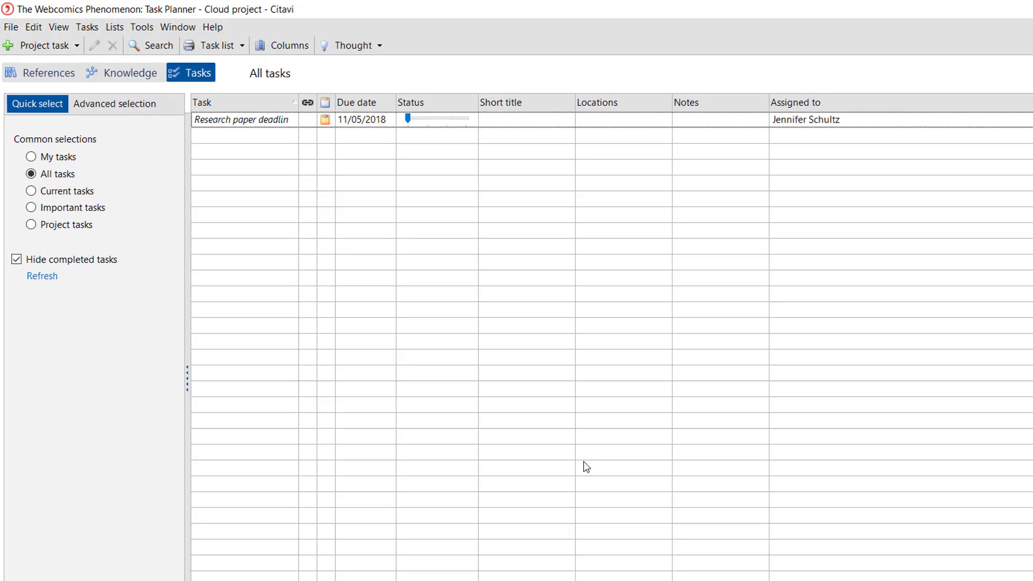
- Return to the project's reference editor
left_click(65, 72)
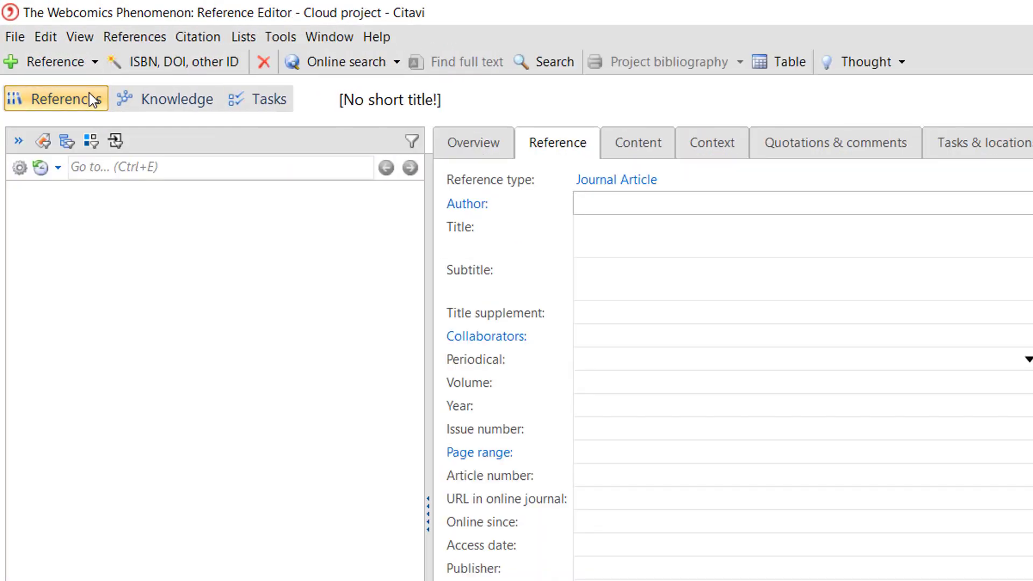